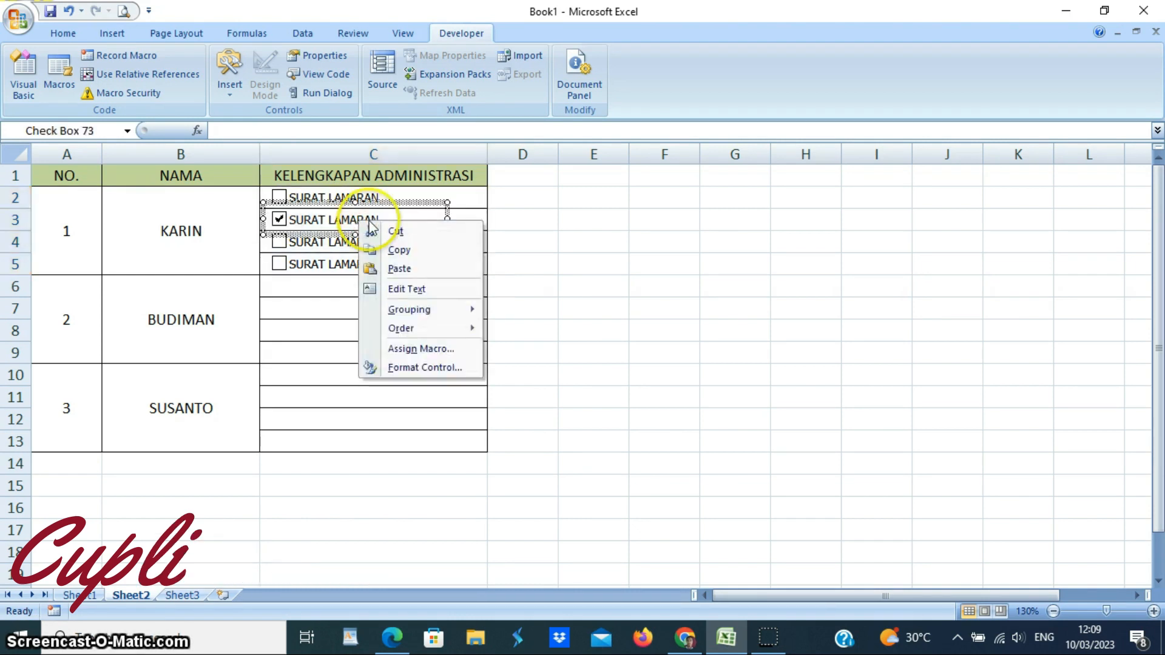
Step: Relabel the check box in C3 as FC KTP and the one in C4 as FC IJAZAH TERAKHIR
type("FC KTP")
right_click(386, 242)
left_click(425, 304)
key("BackSpace")
type("FC IJAZAH TERAKHIR")
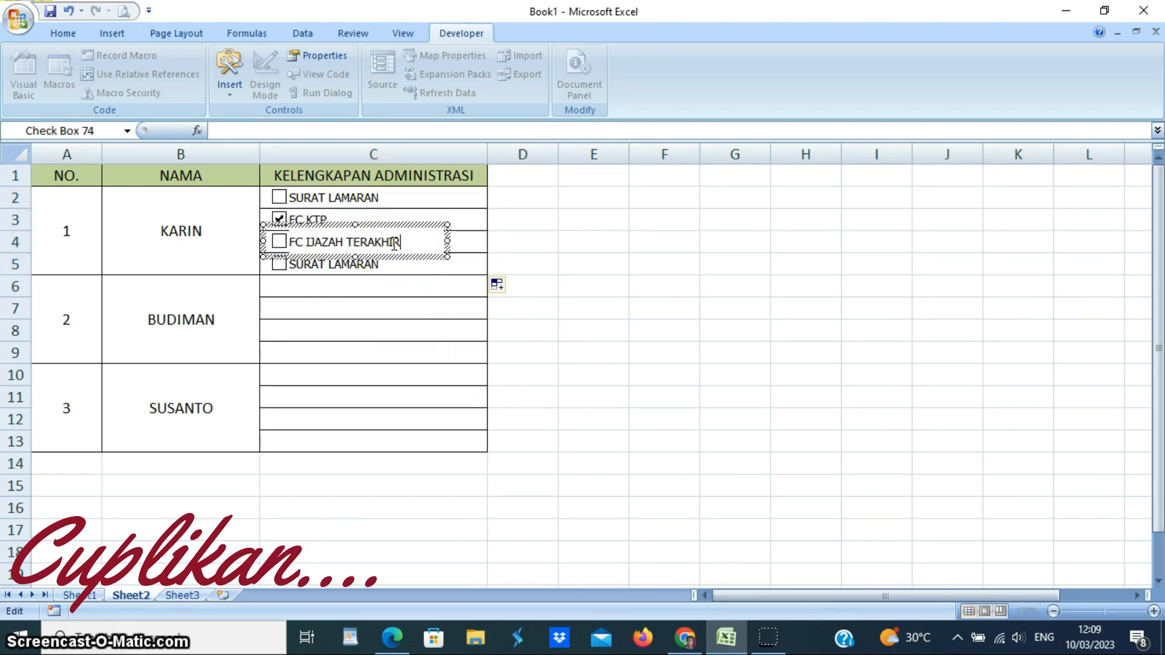
Step: Replace the label of the check box in C5 with PAS FOTO 4 X 6
right_click(386, 264)
left_click(425, 326)
key("BackSpace")
key("BackSpace")
key("BackSpace")
key("BackSpace")
key("BackSpace")
key("BackSpace")
key("BackSpace")
key("BackSpace")
key("BackSpace")
key("BackSpace")
key("BackSpace")
key("BackSpace")
key("BackSpace")
type("PAS FOTO 3 X")
key("BackSpace")
key("BackSpace")
key("BackSpace")
type("4 X 6")
left_click(464, 267)
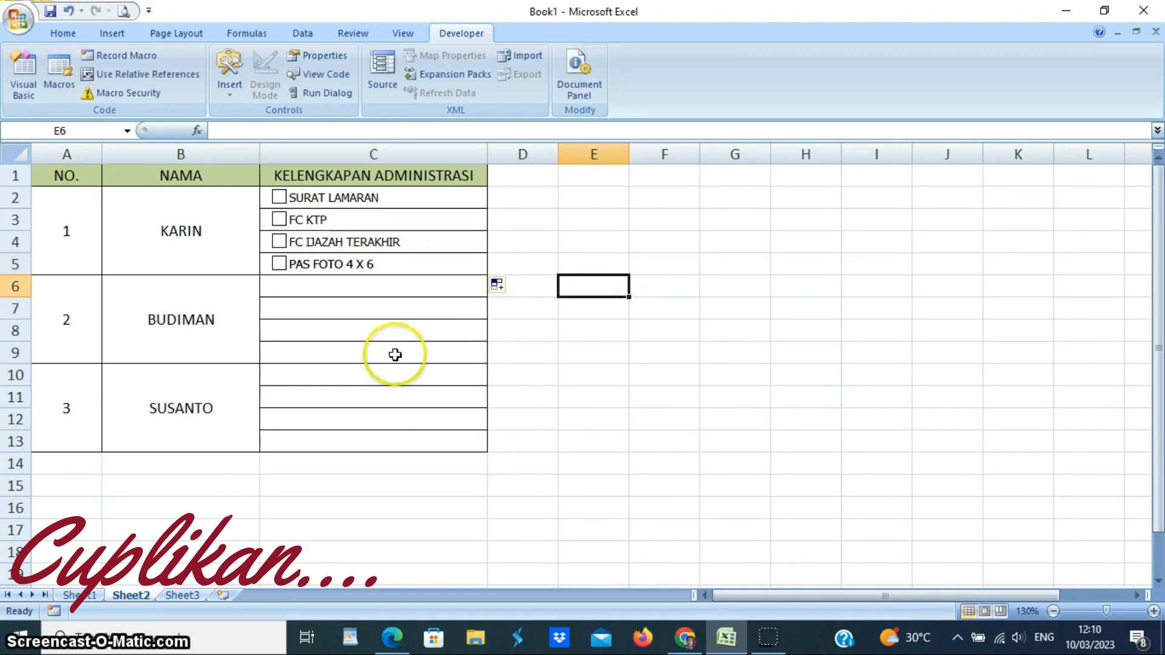
Step: Select the check box cells C2:C5 and fill them down through C13
left_click_drag(282, 198, 317, 262)
left_click_drag(487, 275, 486, 451)
left_click(599, 395)
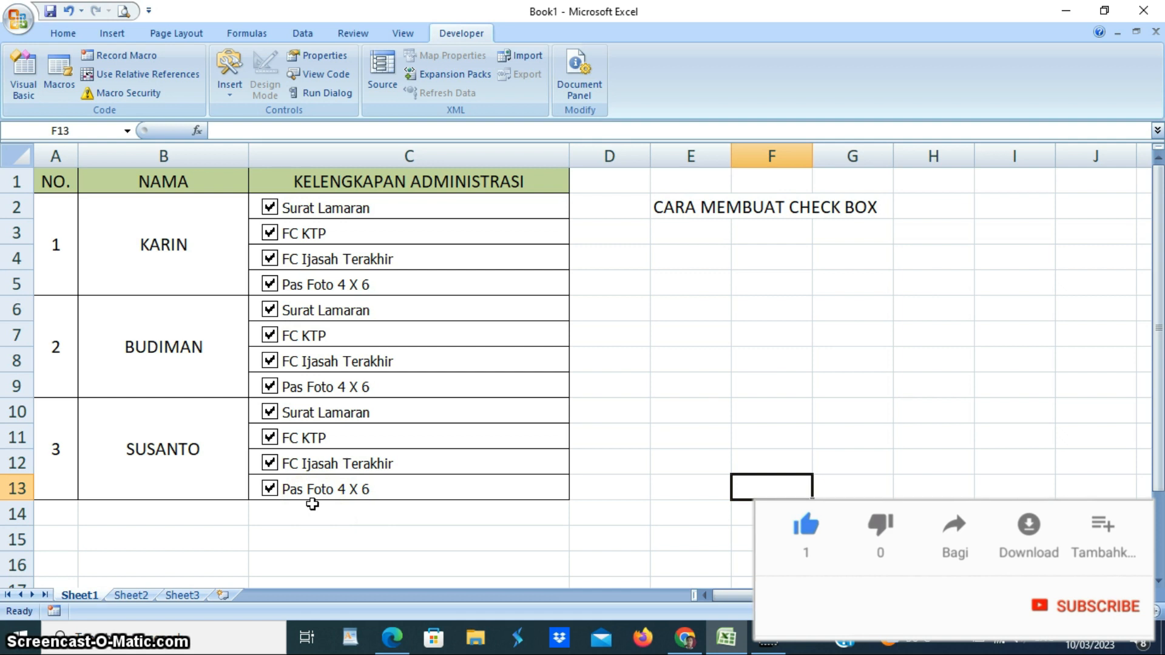
Step: Switch to Sheet2 and review the Popular and Advanced pages of Excel Options for the Developer tab setting
left_click(131, 595)
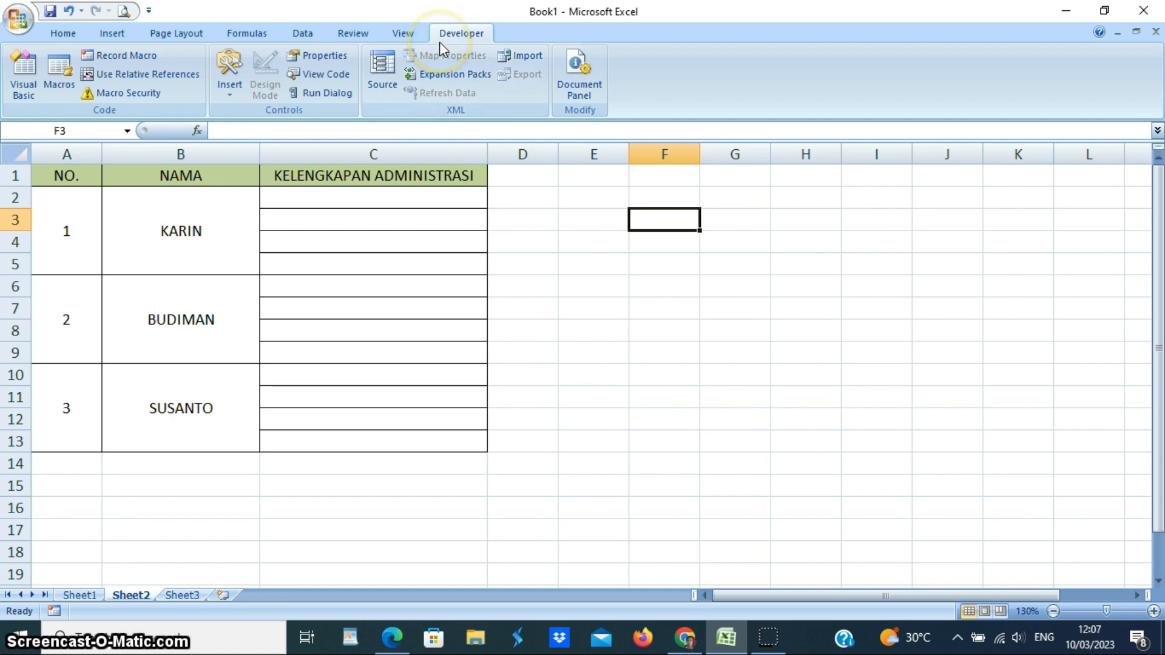
left_click(20, 26)
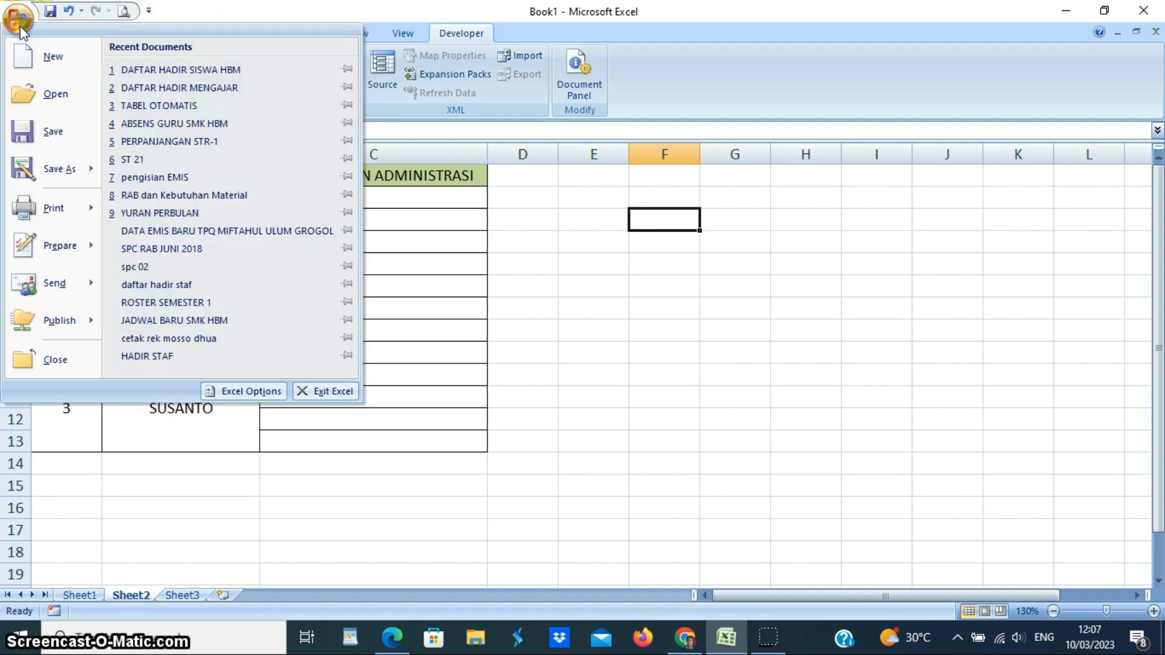
left_click(276, 394)
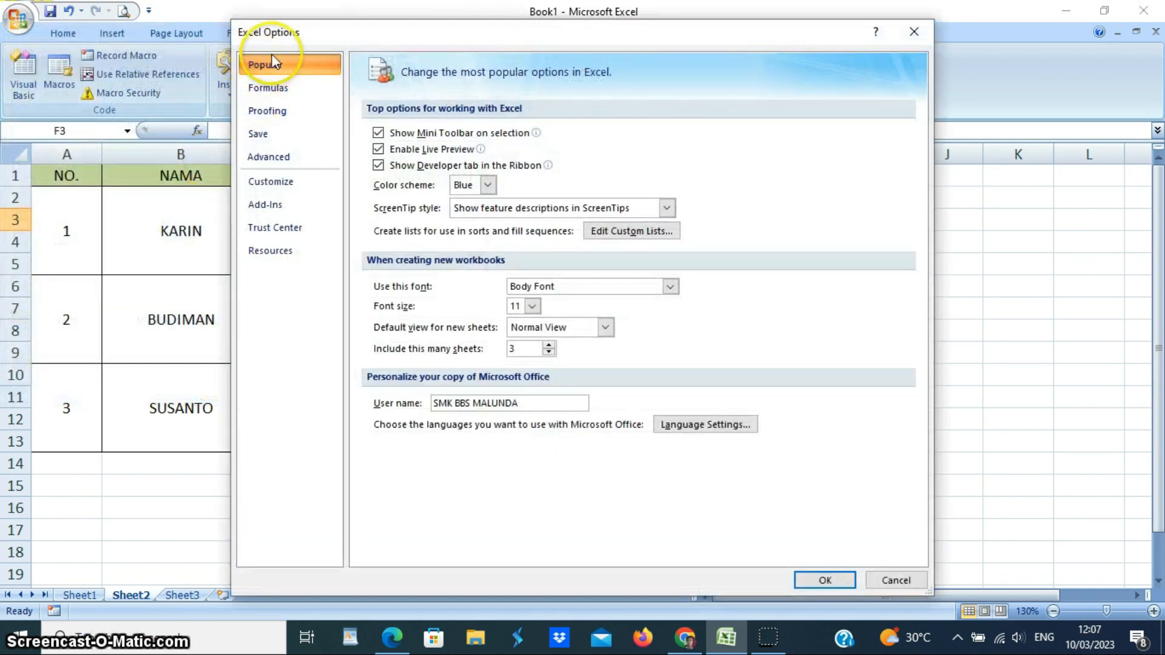
left_click(287, 170)
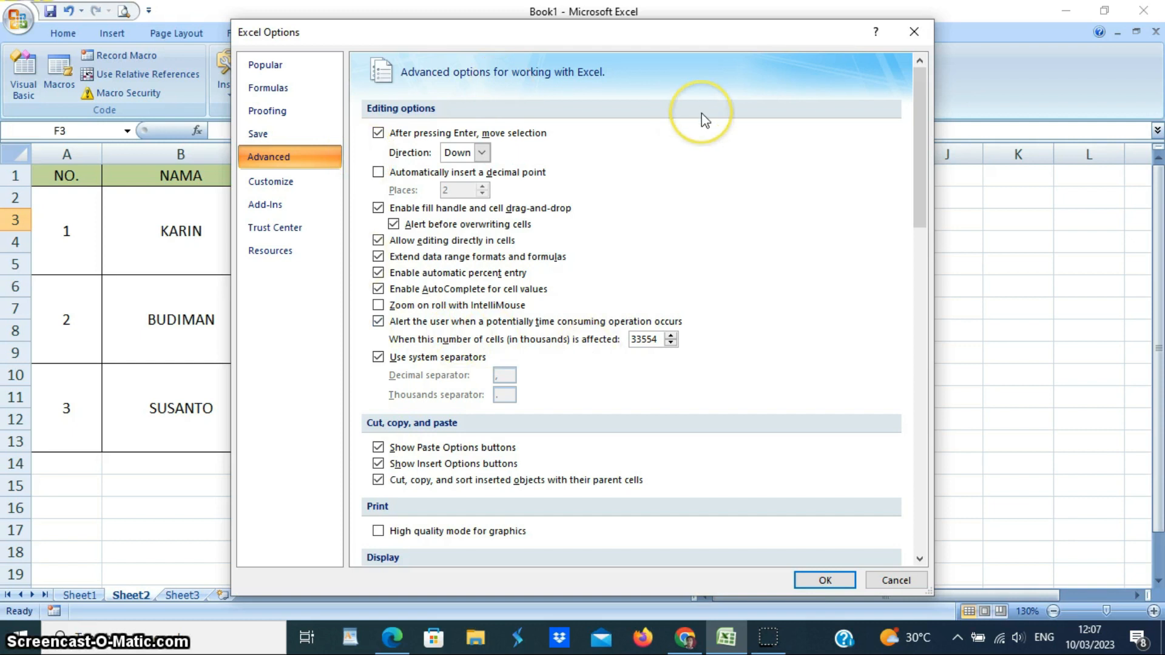
left_click(837, 583)
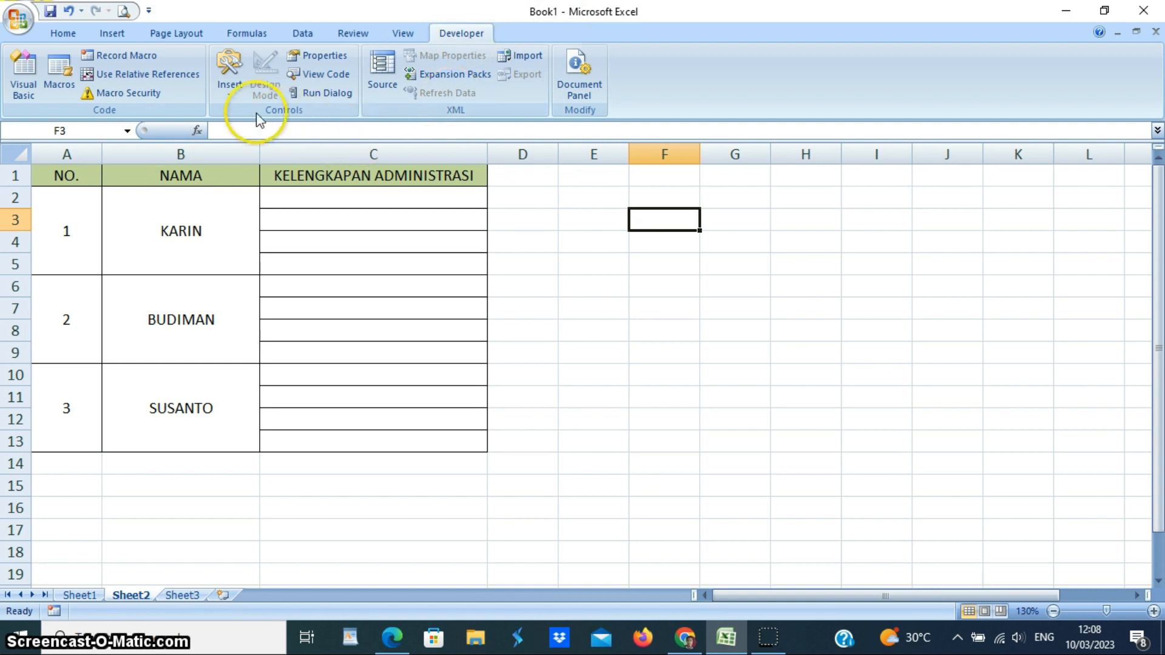
Step: Insert a form-control check box in C2, align it within the cell, and widen it across most of the column
left_click(234, 103)
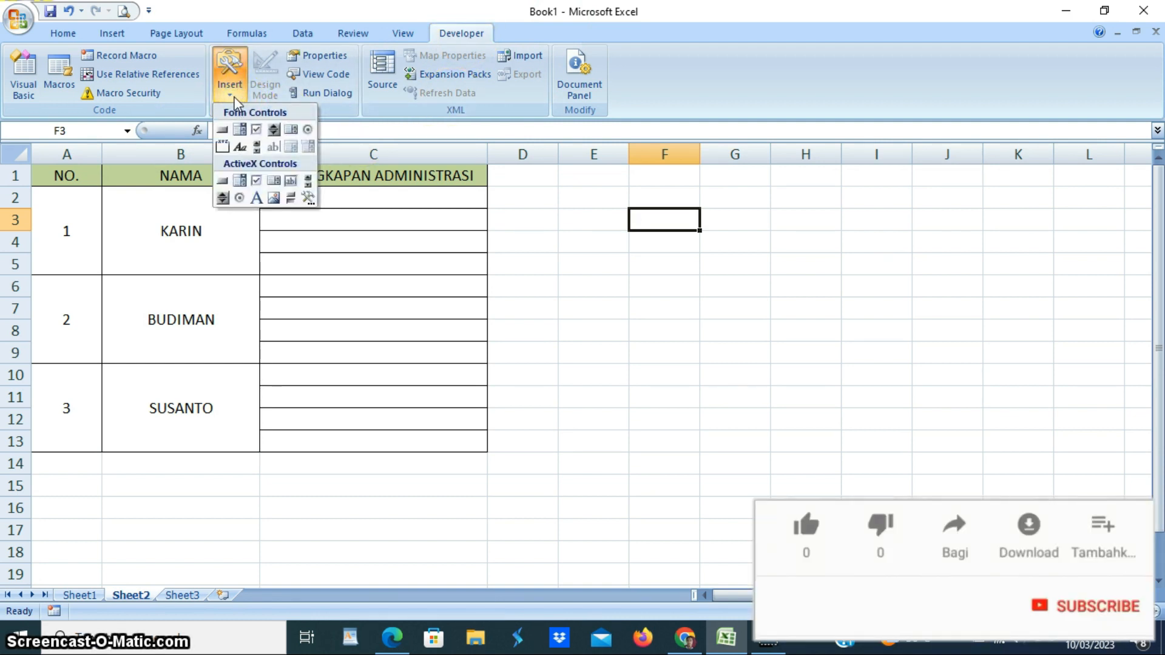
left_click(257, 131)
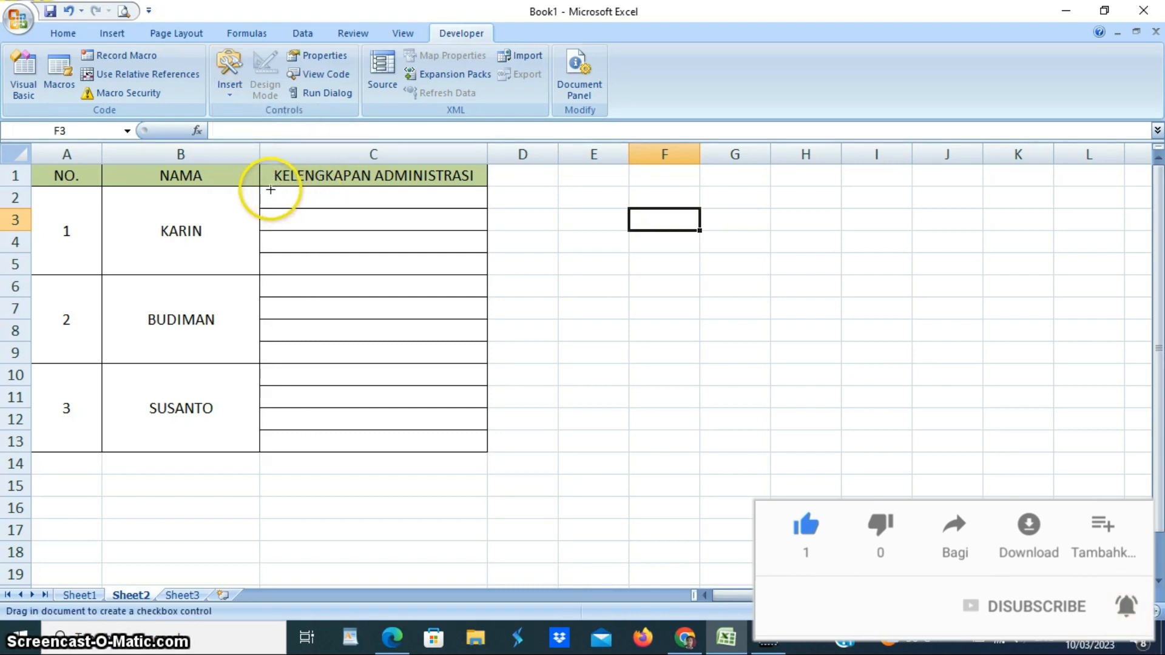
left_click(270, 189)
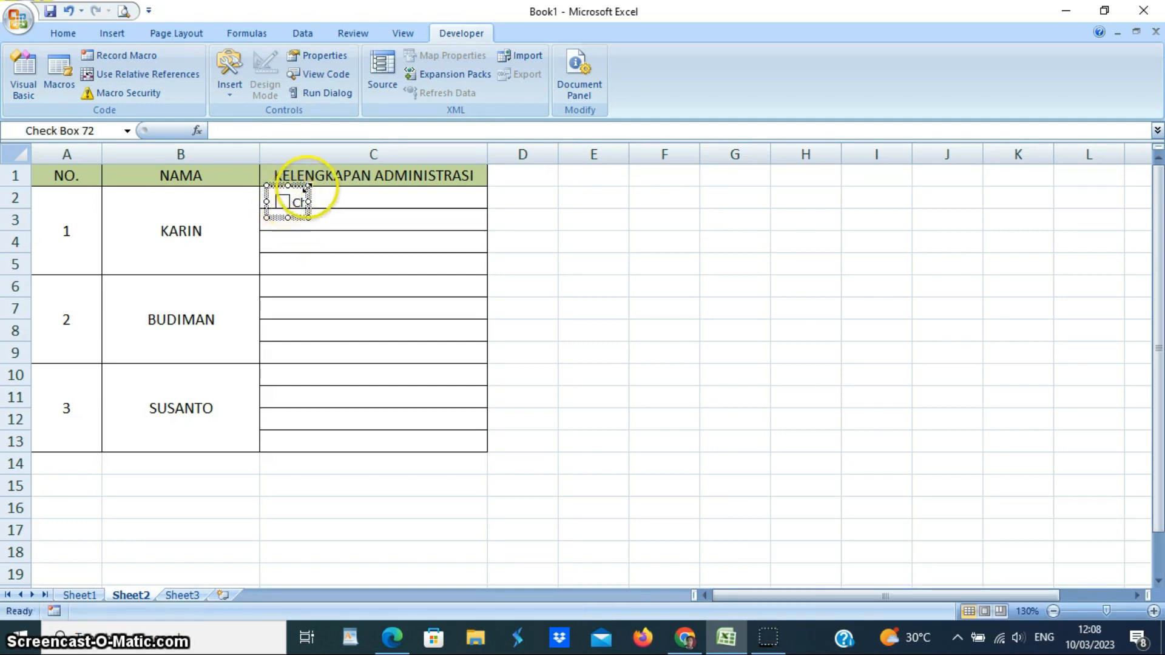
left_click_drag(297, 191, 298, 187)
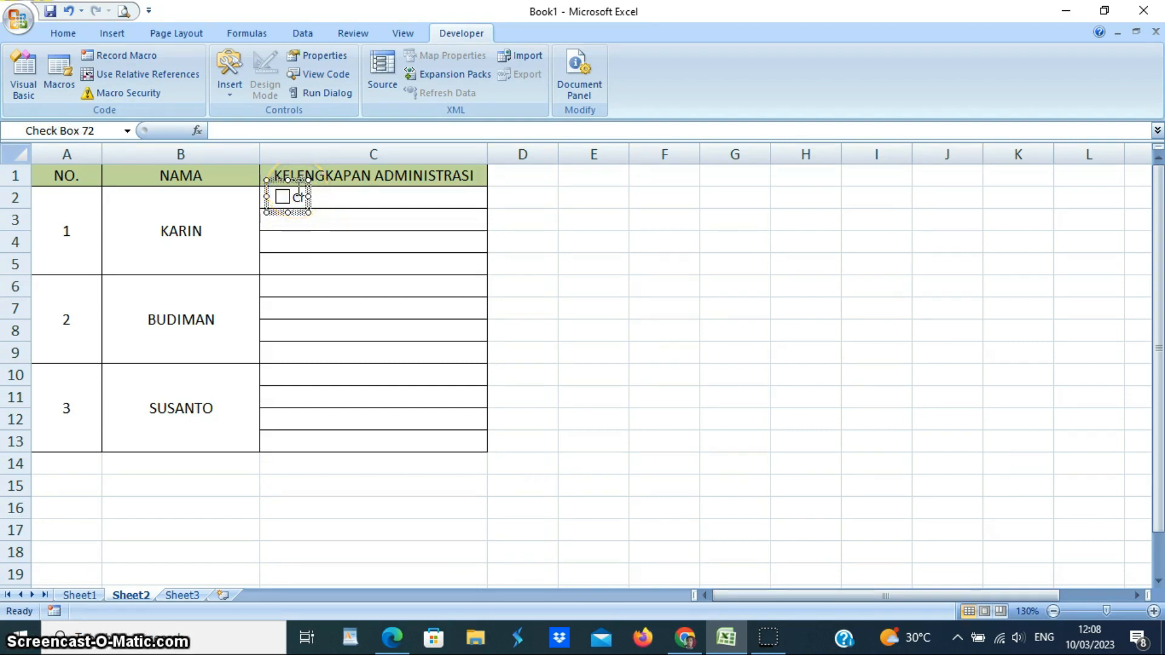
left_click_drag(299, 187, 295, 187)
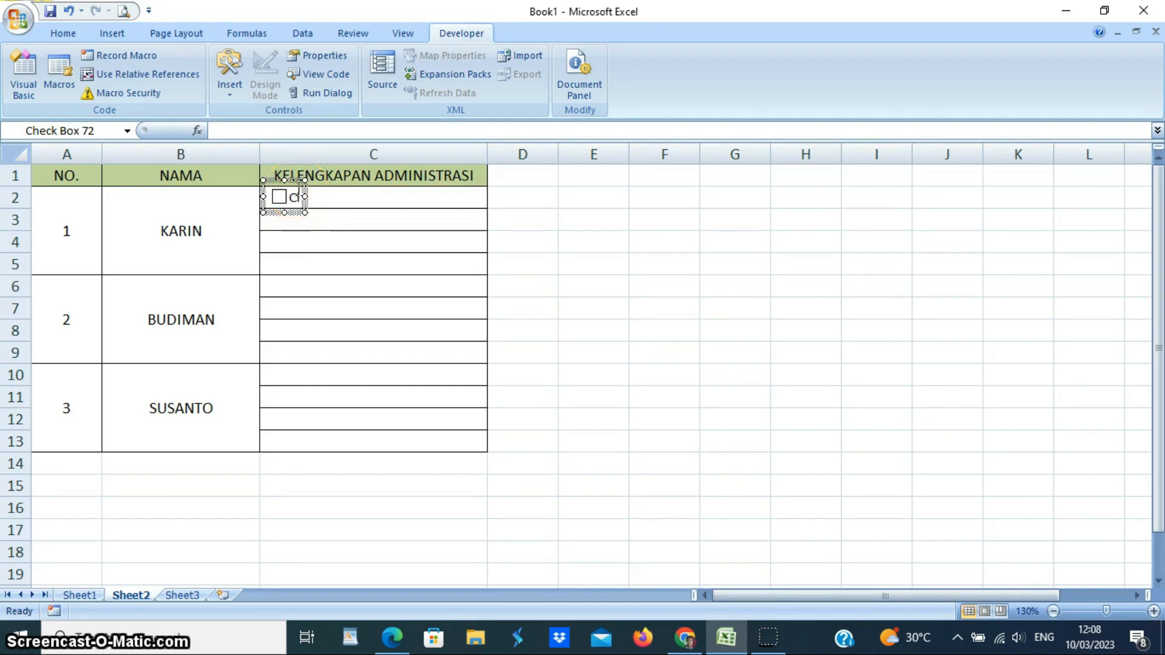
left_click_drag(305, 197, 447, 197)
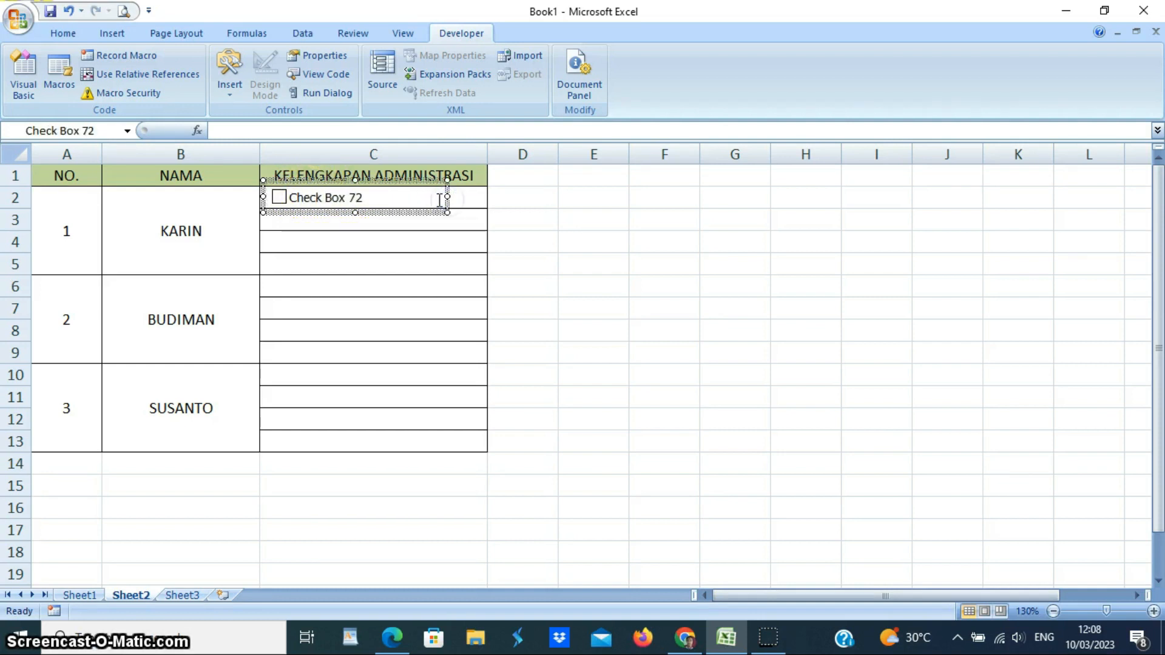
Step: Replace the default label of the check box in C2 with SURAT LAMARAN
left_click(386, 197)
key("BackSpace")
key("BackSpace")
key("BackSpace")
key("BackSpace")
key("BackSpace")
key("BackSpace")
key("BackSpace")
key("BackSpace")
key("BackSpace")
key("BackSpace")
key("BackSpace")
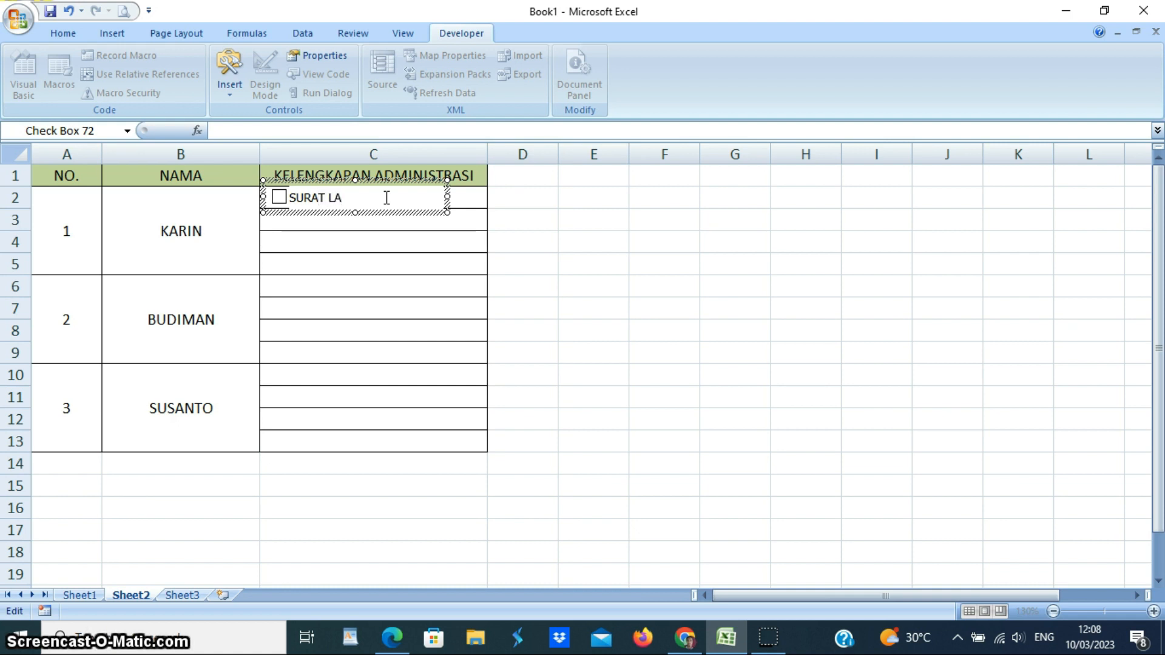
type("LAMARAN")
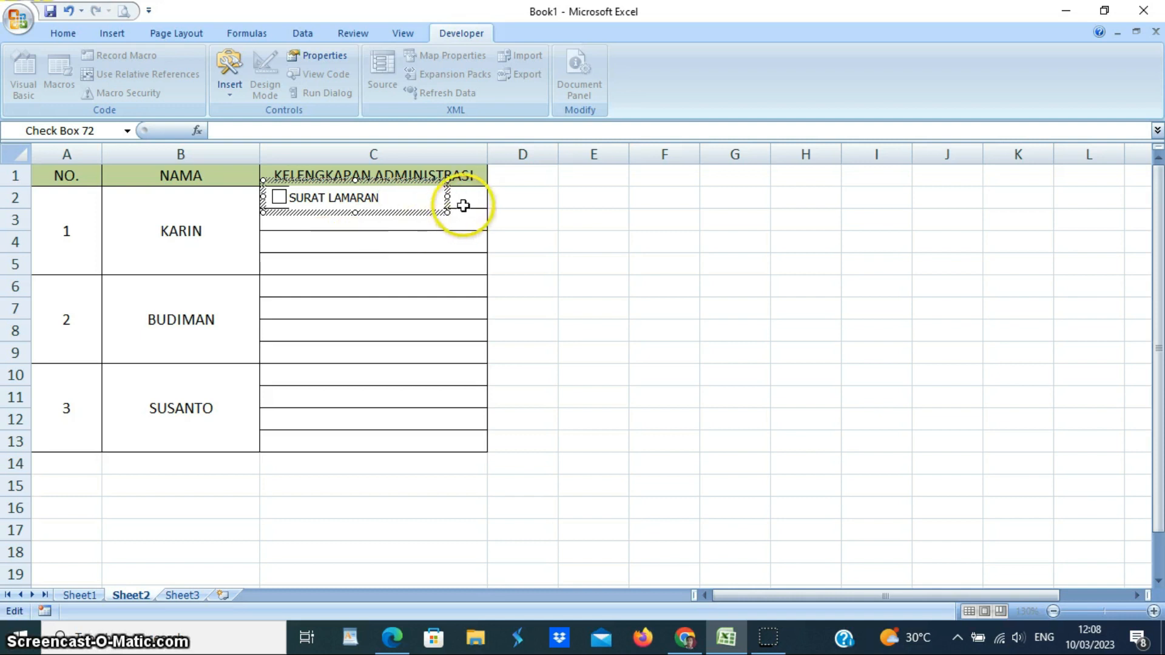
Step: Fill cell C2 with its SURAT LAMARAN check box down through C5
left_click(464, 202)
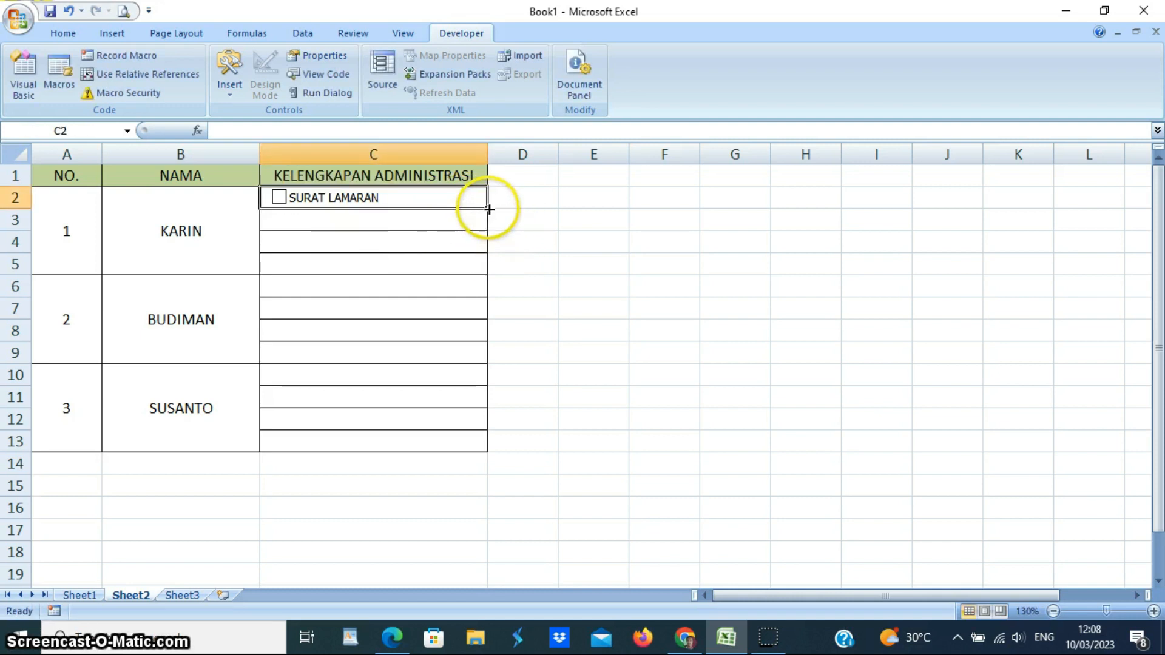
left_click_drag(489, 209, 484, 267)
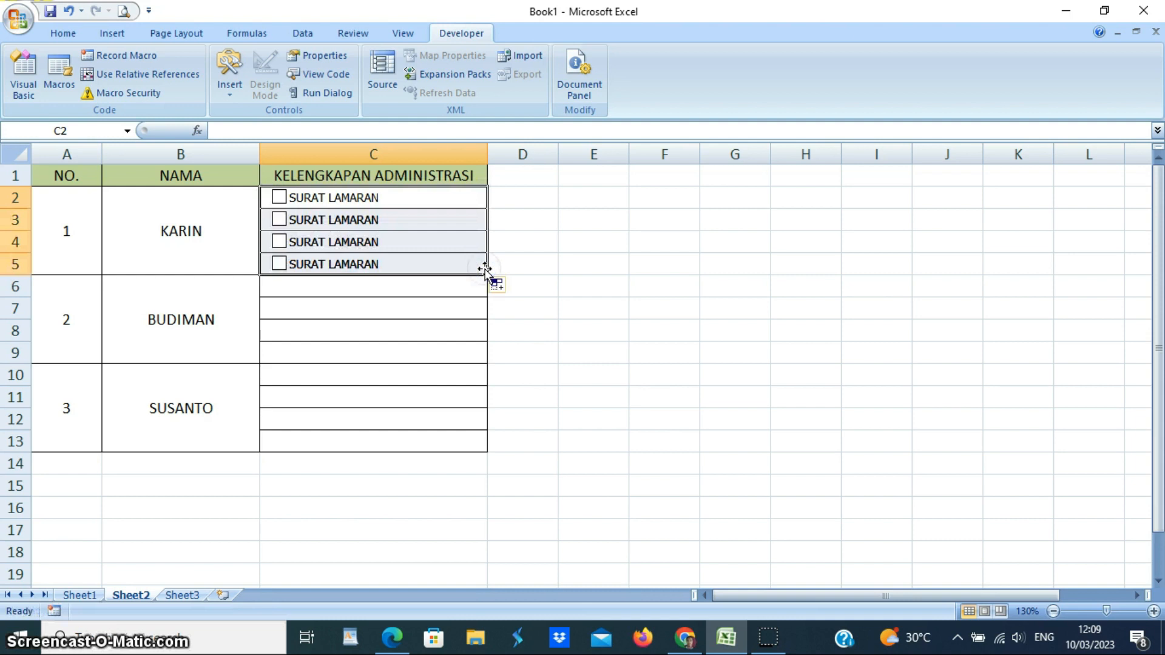
Step: Replace the label of the copied check box in C3 with FC KTP
left_click(410, 216)
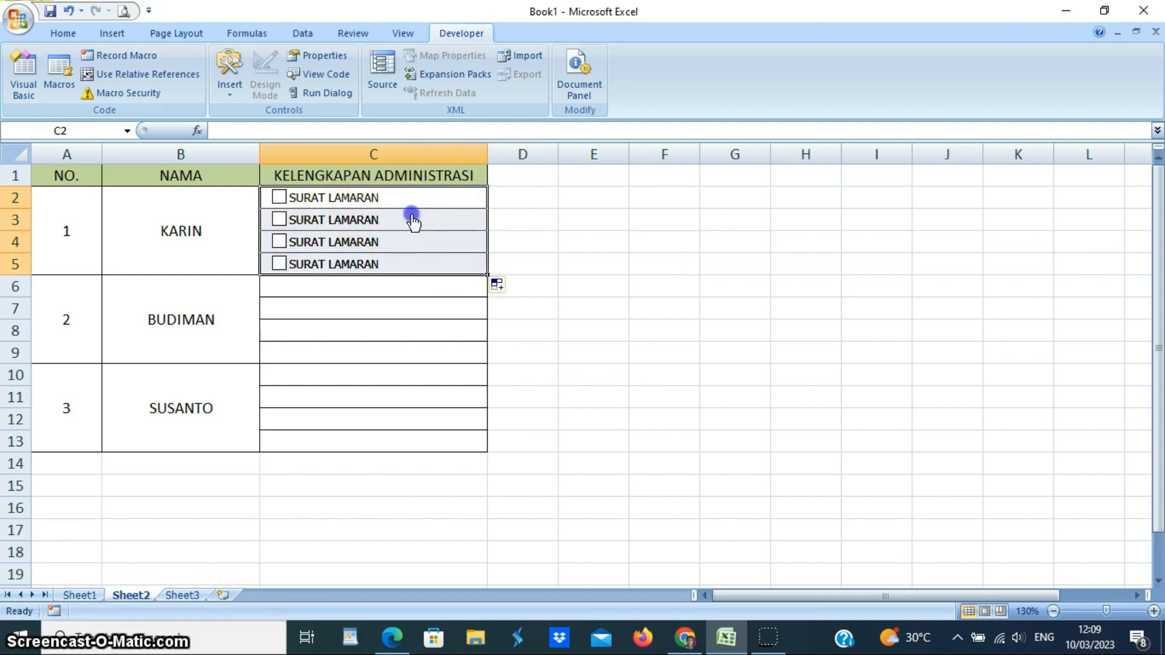
right_click(361, 226)
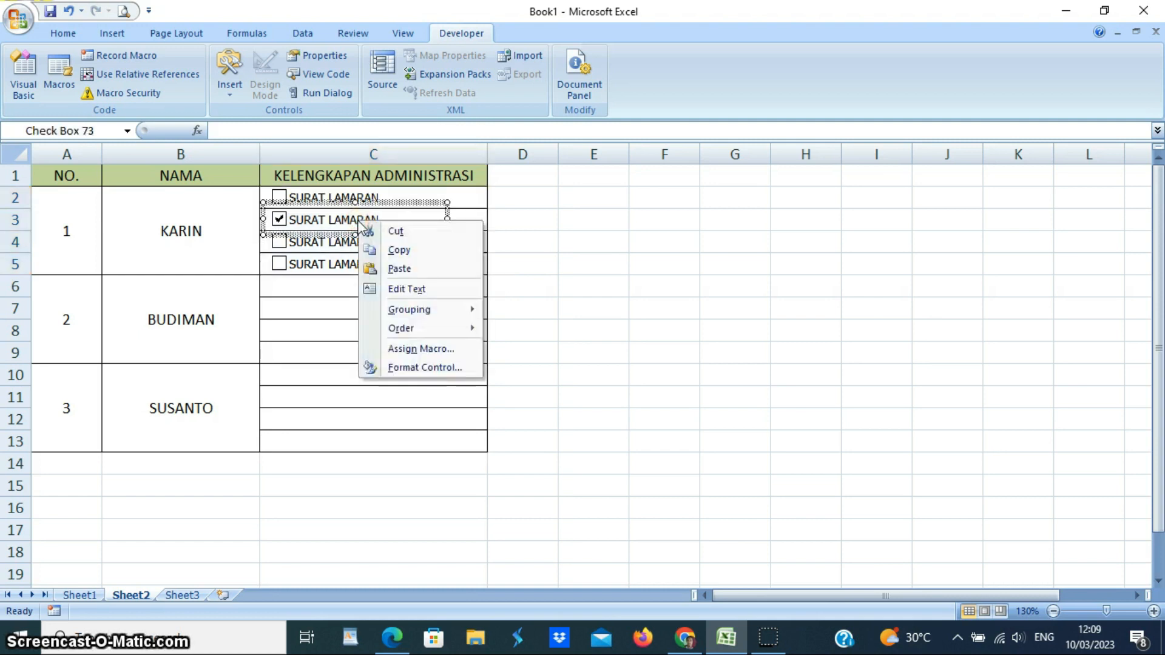
left_click(417, 290)
left_click(387, 217)
key("BackSpace")
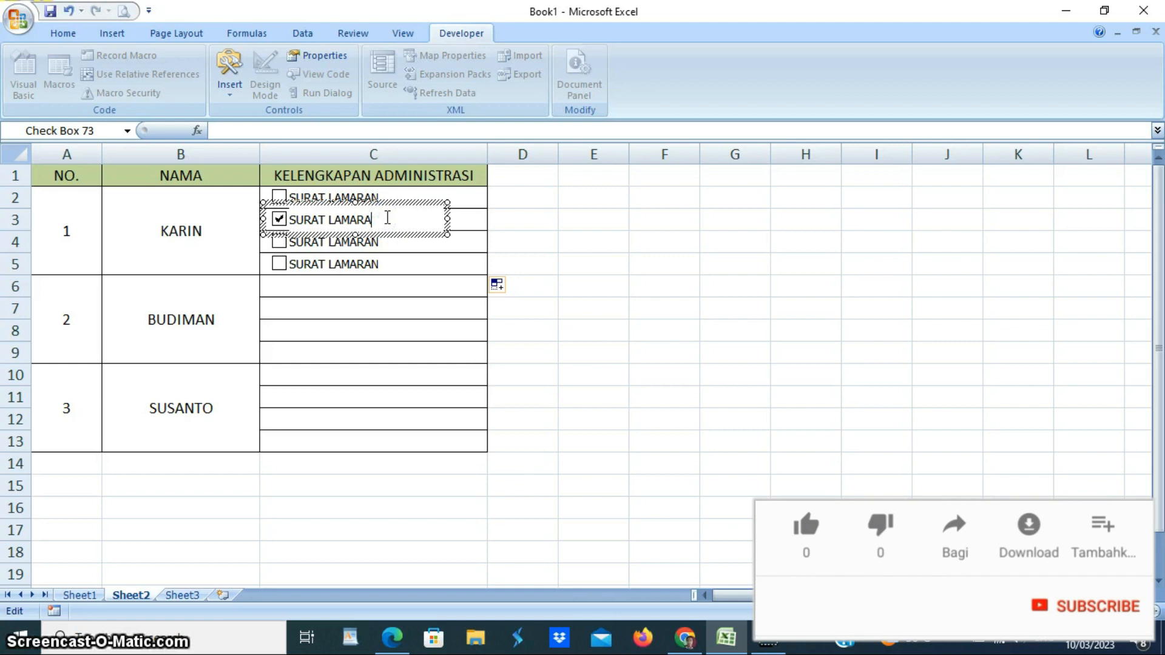
key("BackSpace")
key("BackSpace")
key("BackSpace")
key("BackSpace")
key("BackSpace")
key("BackSpace")
key("BackSpace")
key("BackSpace")
key("BackSpace")
type("FC KTP")
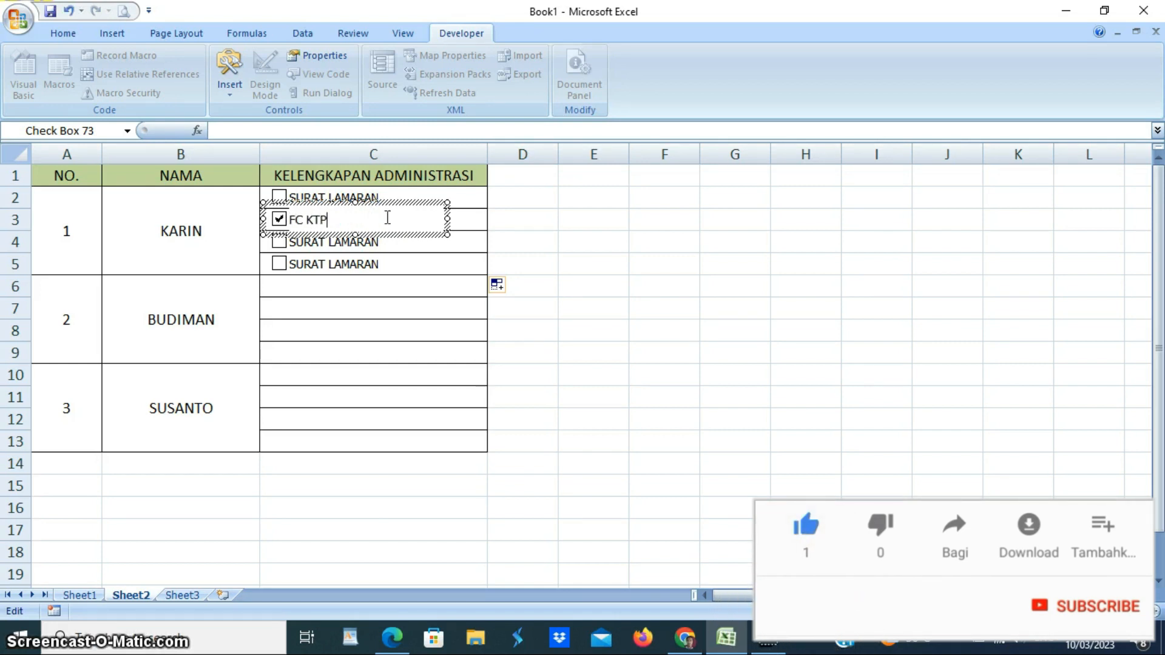
Step: Replace the label of the copied check box in C4 with FC IJAZAH TERAKHIR
right_click(383, 248)
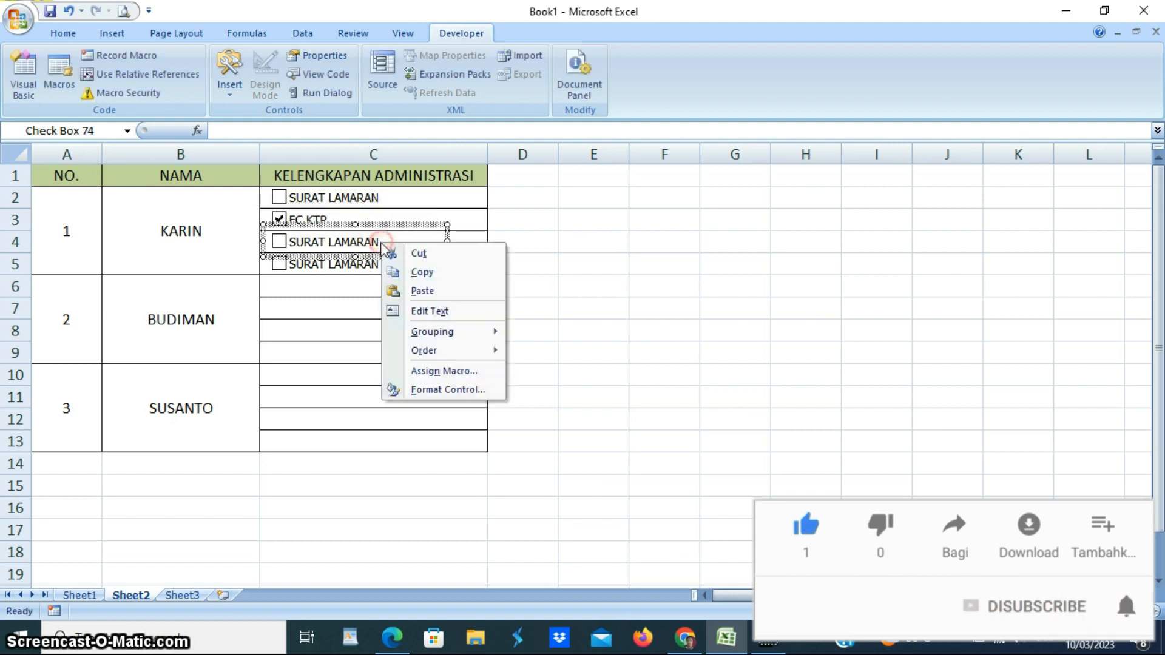
left_click(431, 311)
key("BackSpace")
type("FC IJAZAH TE")
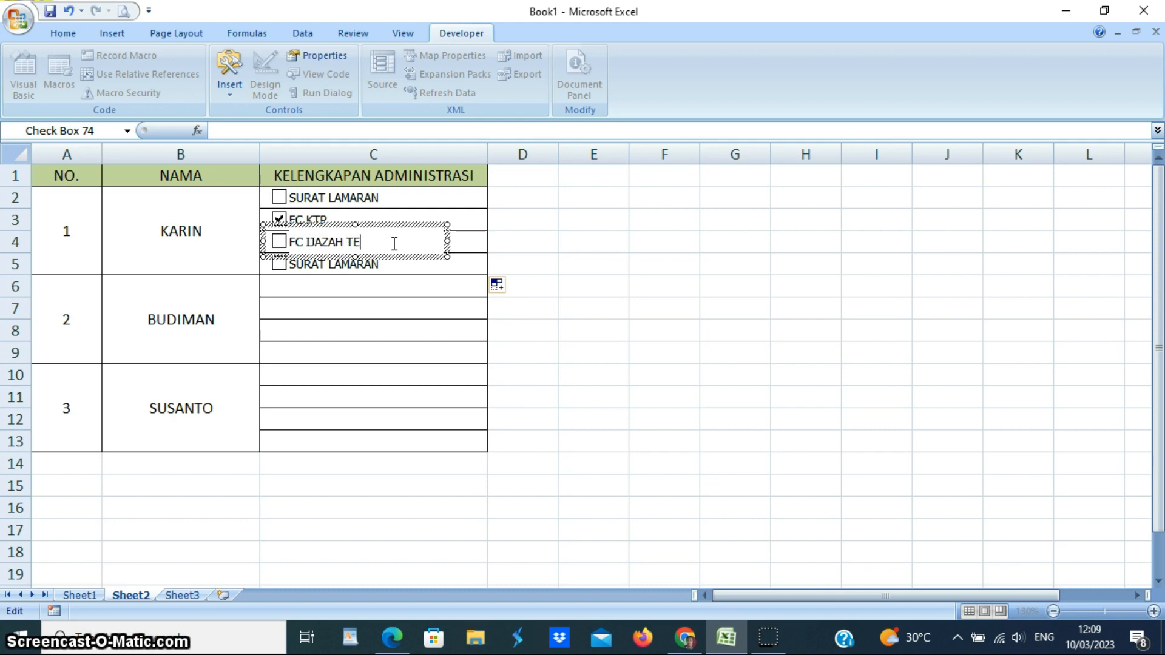
type("RAKHIR")
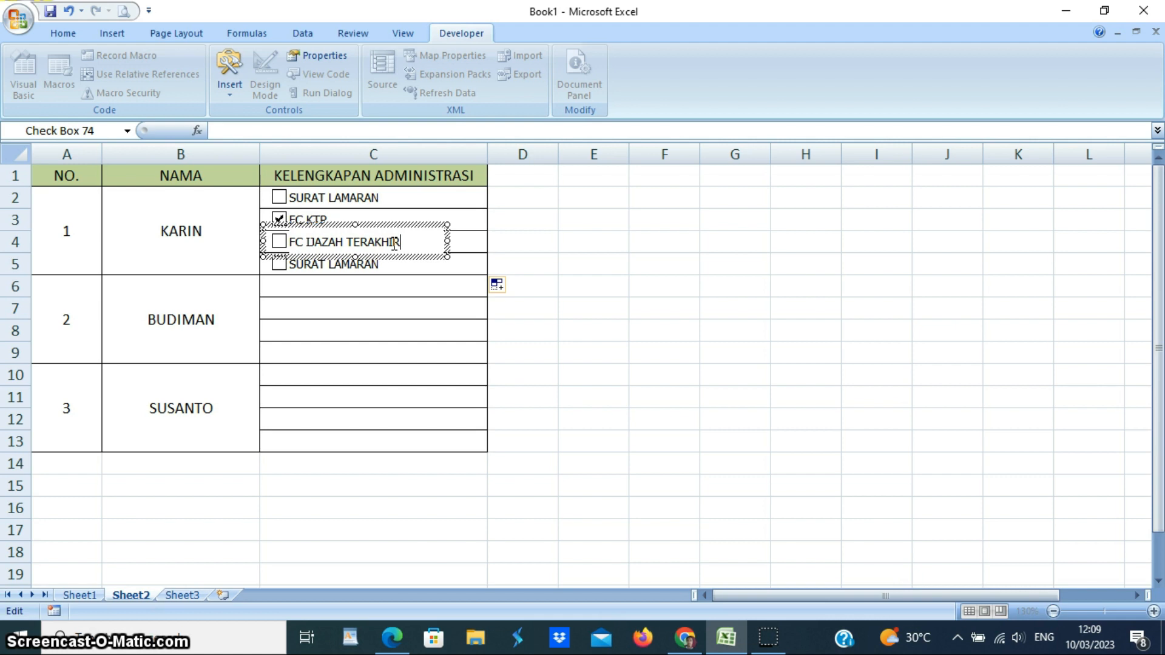
left_click(390, 238)
Step: Replace the label of the copied check box in C5 with PAS FOTO 4 X 6
left_click(387, 270)
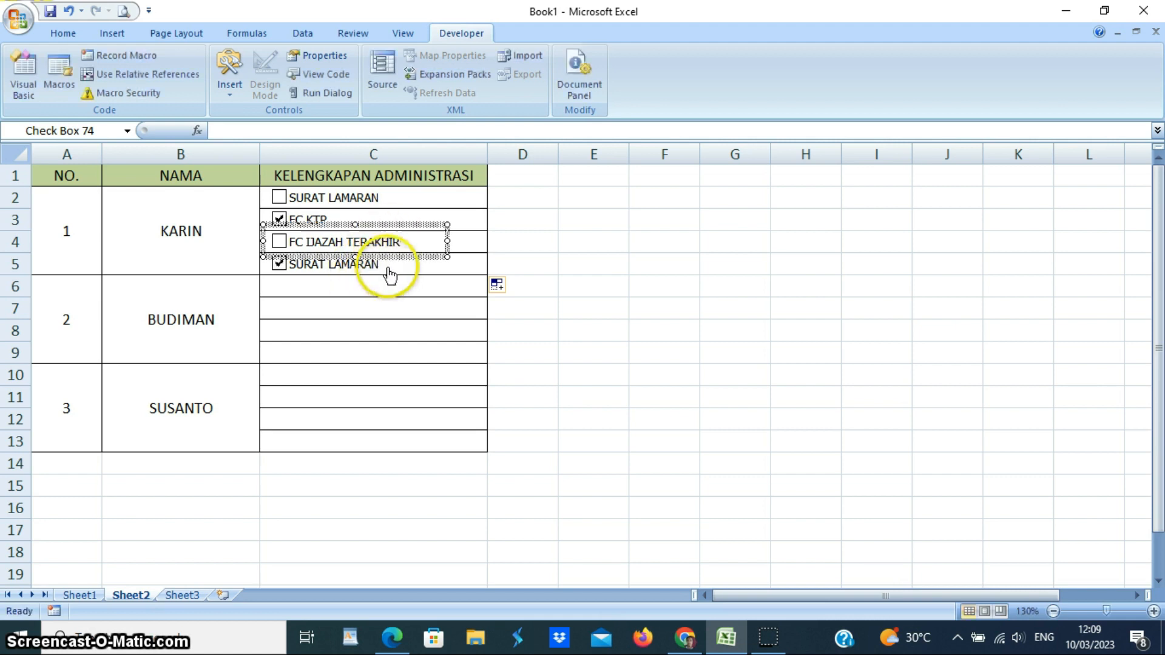
right_click(390, 276)
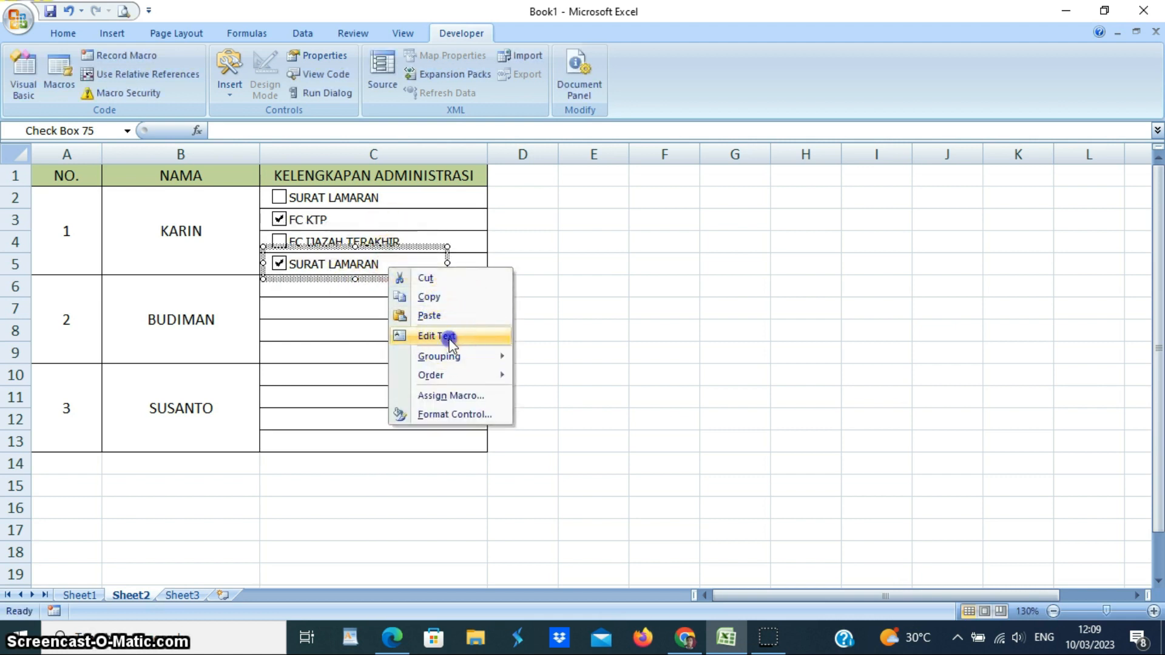
left_click(447, 335)
left_click(395, 264)
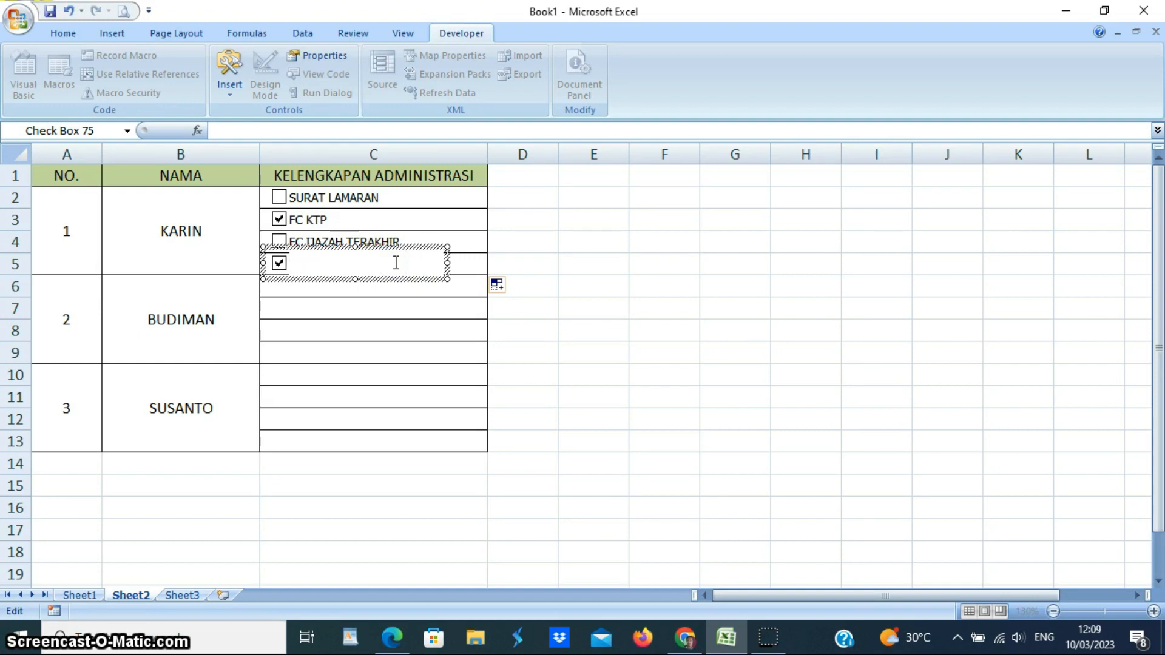
type("PAS FOTO")
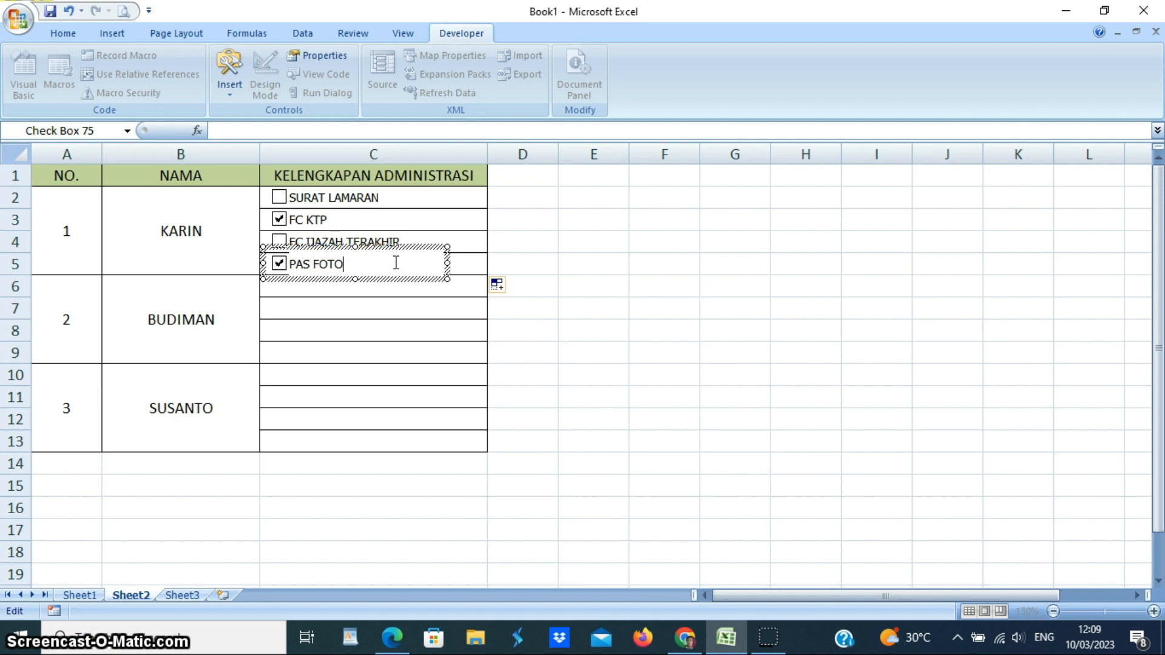
type(" 3")
type(" X")
type(" 6")
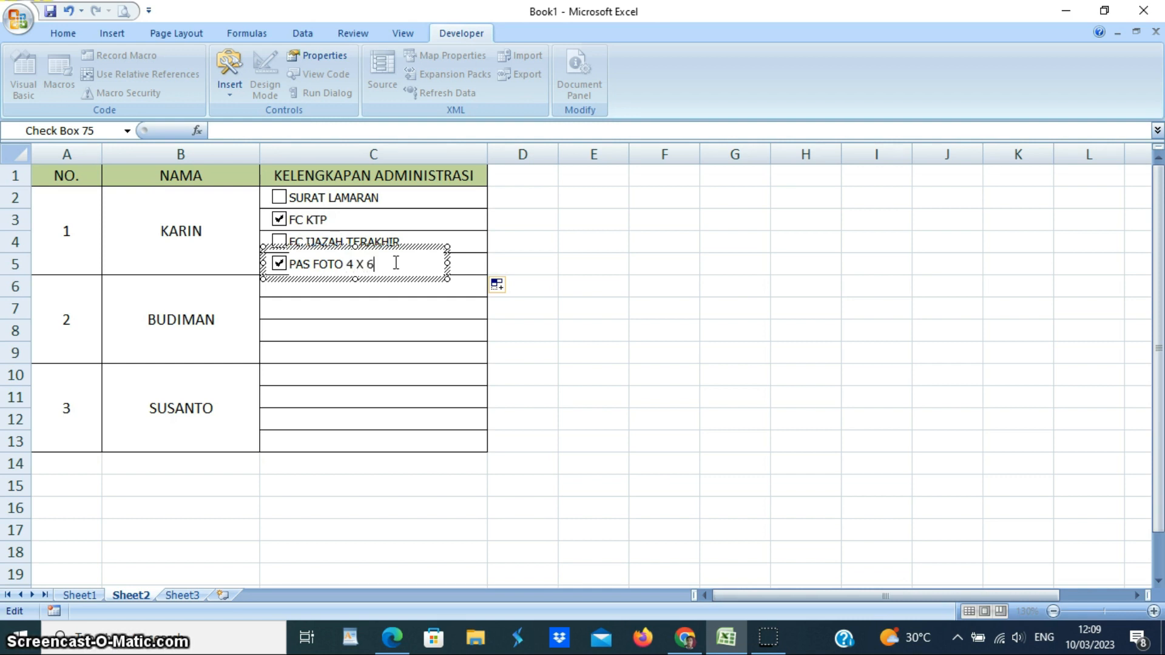
left_click(468, 271)
Step: Clear the ticks from the PAS FOTO 4 X 6 and FC KTP check boxes
left_click(279, 264)
left_click(279, 220)
left_click(625, 280)
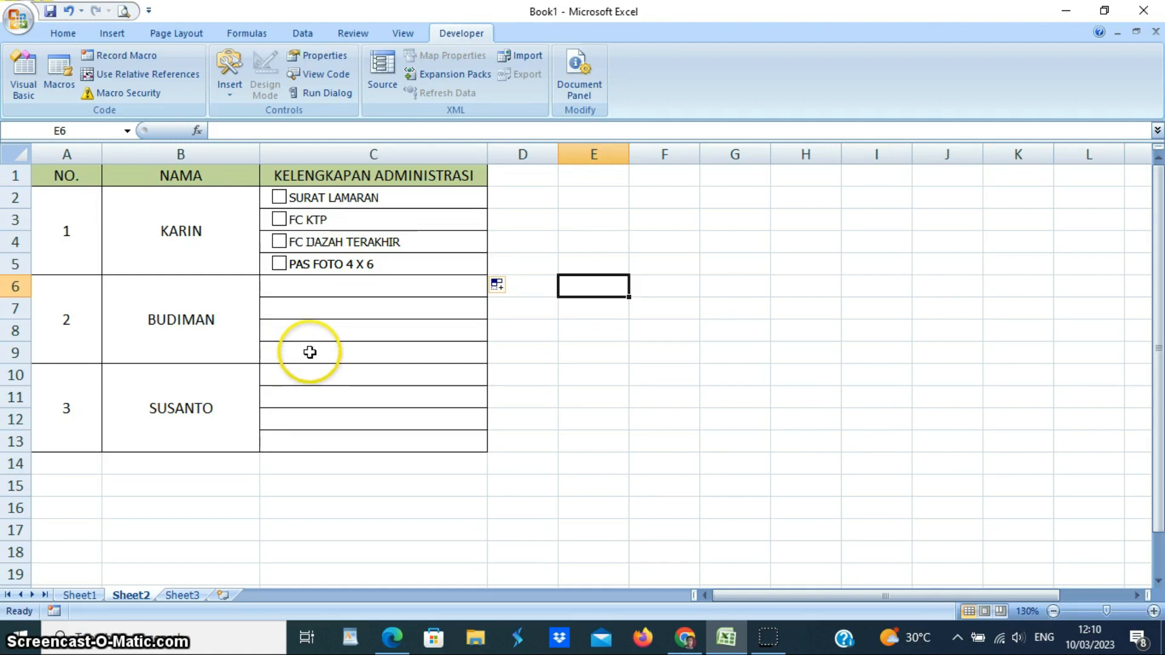
Step: Fill the four labelled check boxes in C2:C5 down through C13 for the other two people
left_click(403, 366)
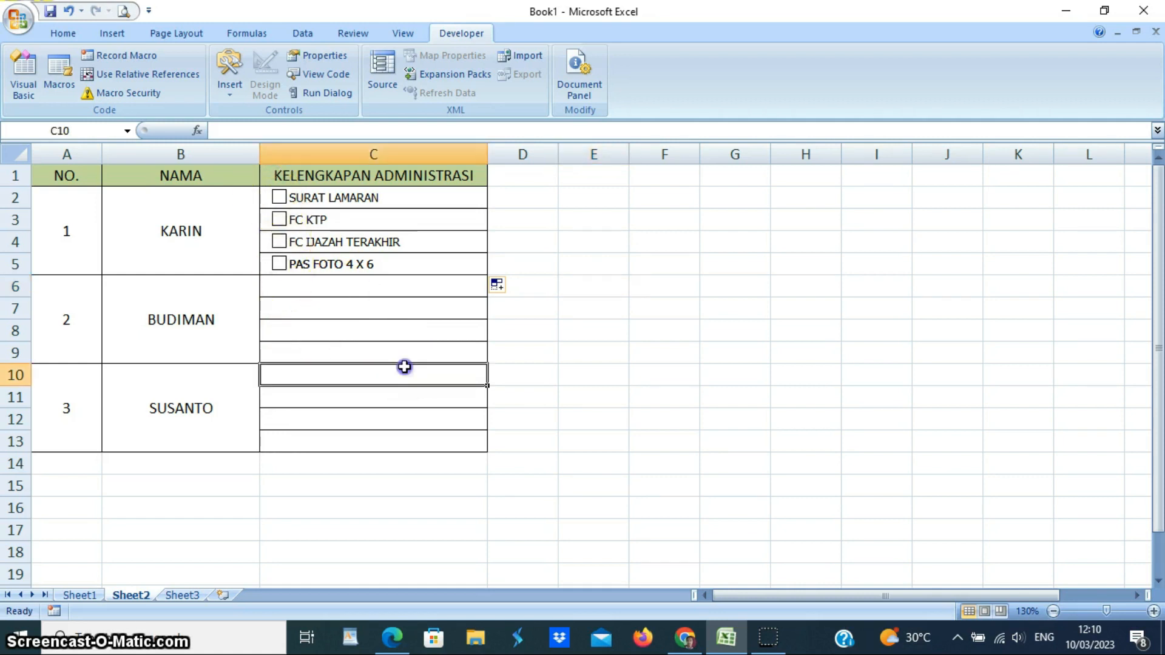
left_click_drag(285, 195, 355, 263)
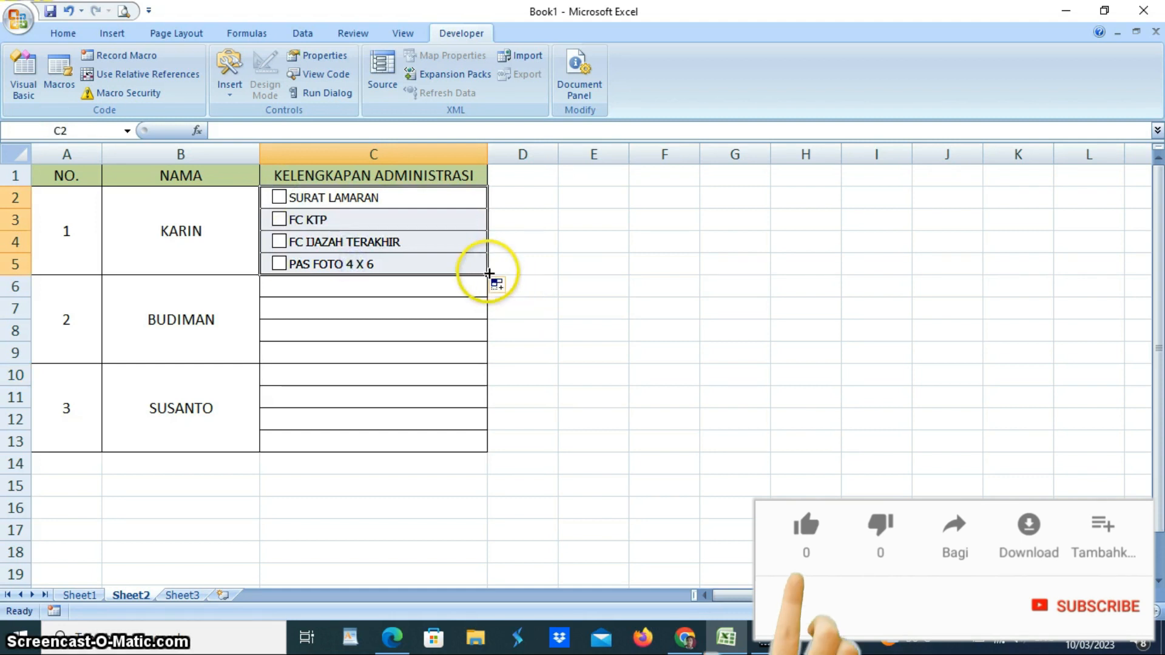
left_click_drag(489, 275, 489, 450)
left_click(599, 396)
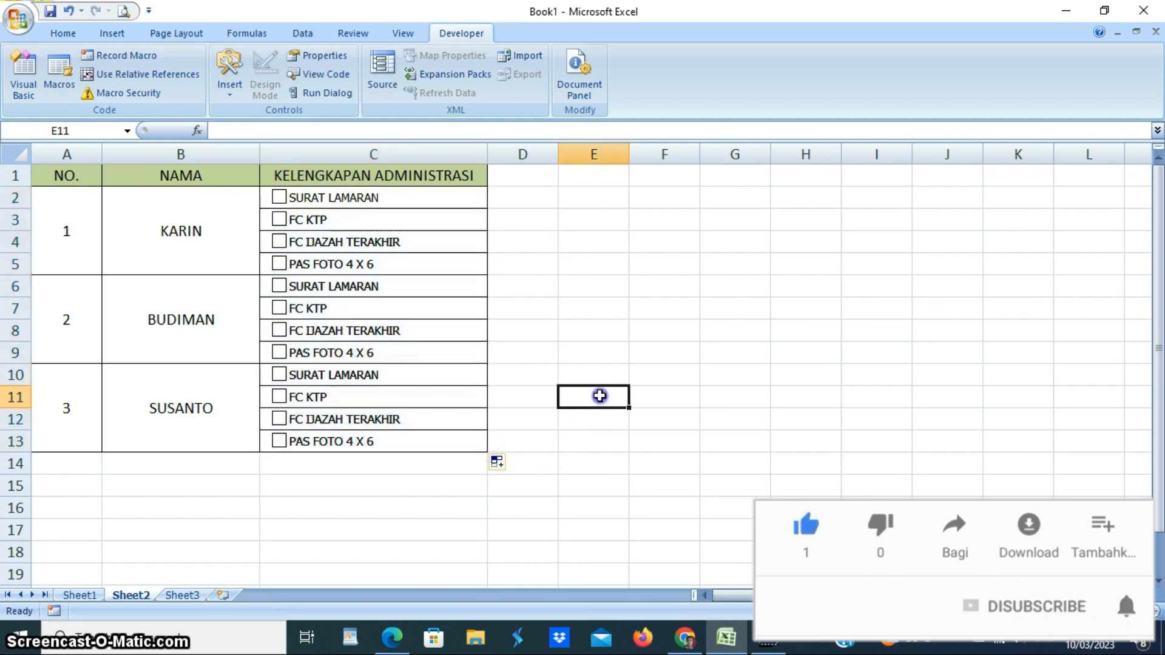